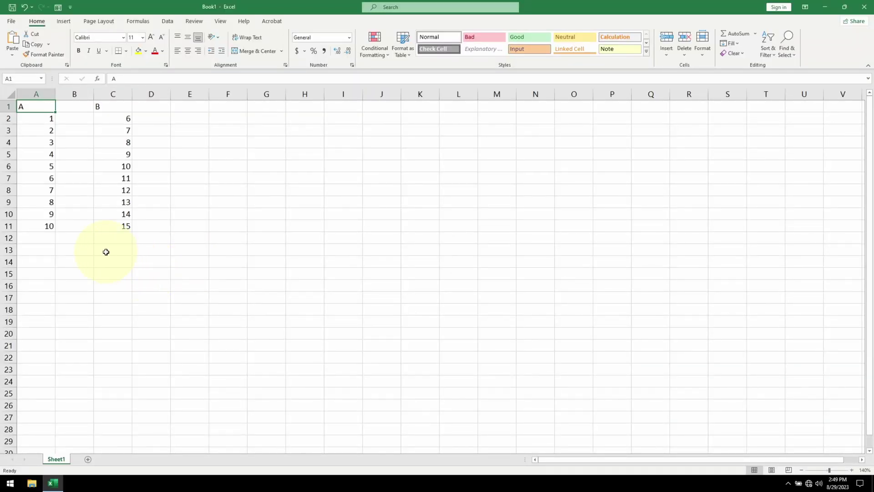
- Format the A list (A1:A11) as a table with a light blue style
left_click(46, 230, "shift")
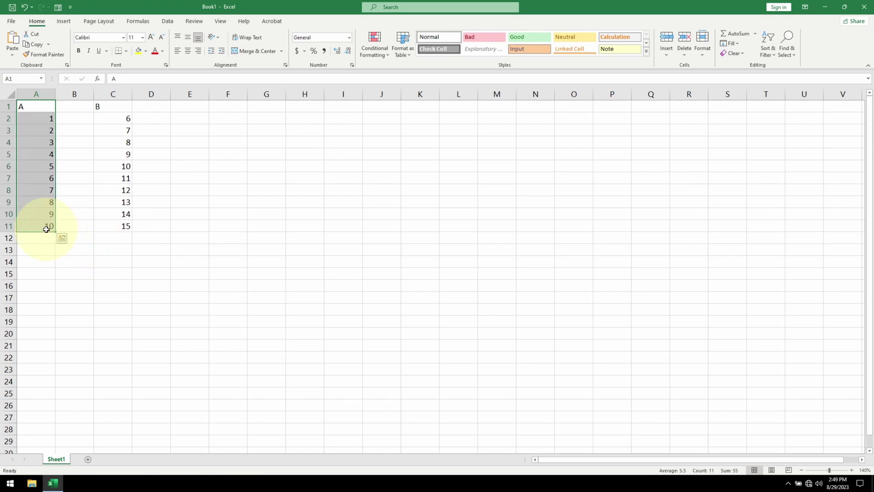
left_click(400, 51)
left_click(426, 106)
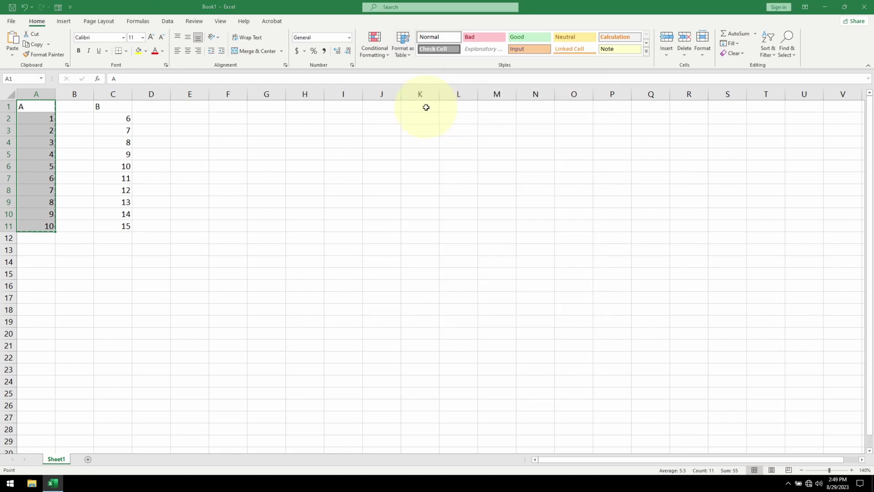
left_click(440, 256)
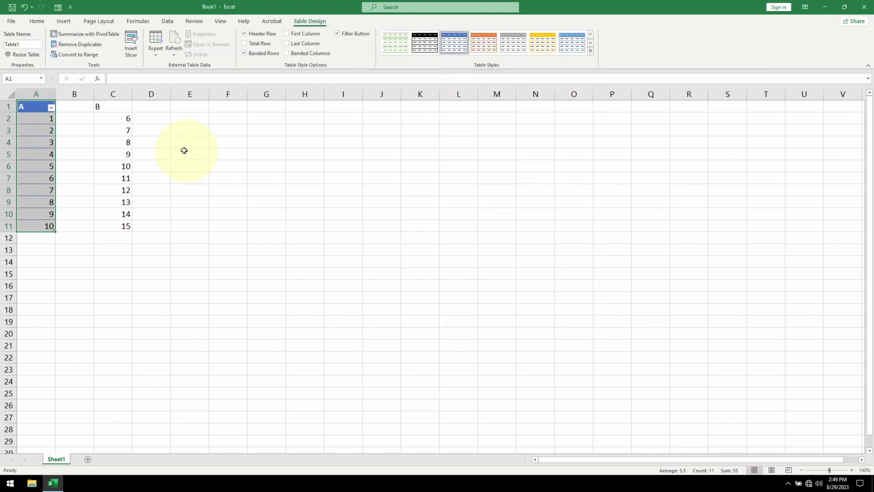
- Format the B list (C1:C11) as a table with an orange style
left_click(123, 108)
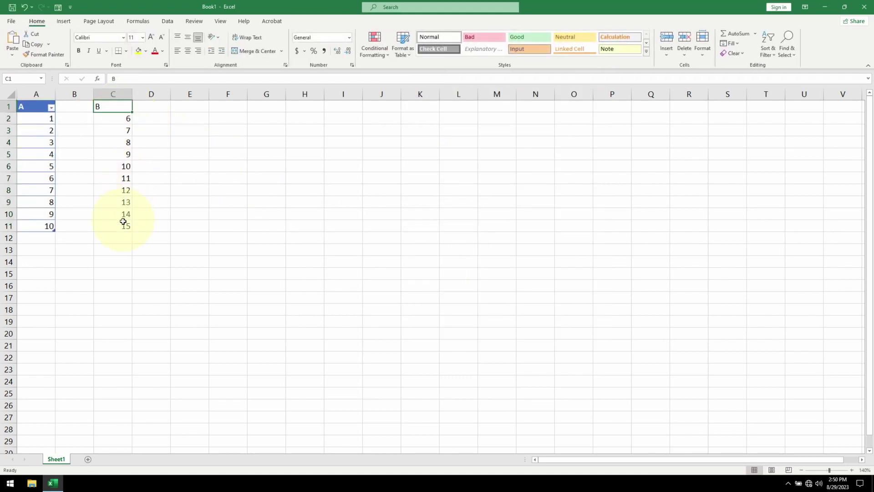
left_click_drag(123, 222, 124, 226)
left_click(403, 55)
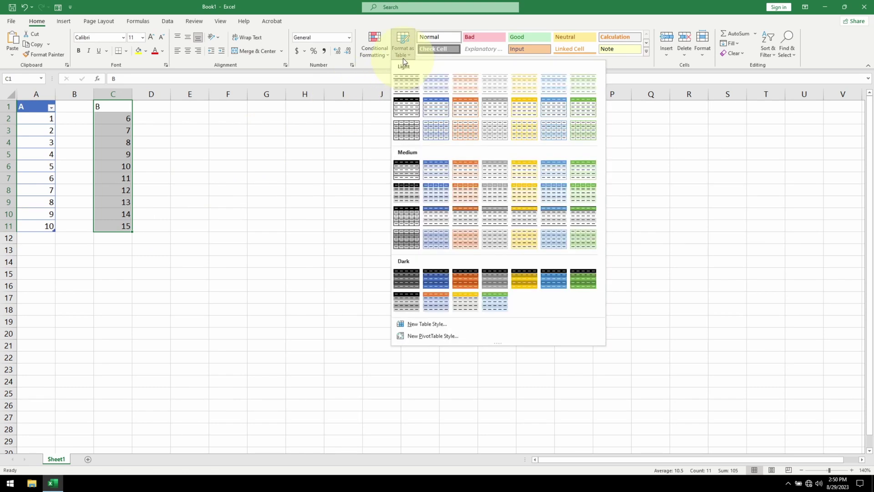
left_click(461, 111)
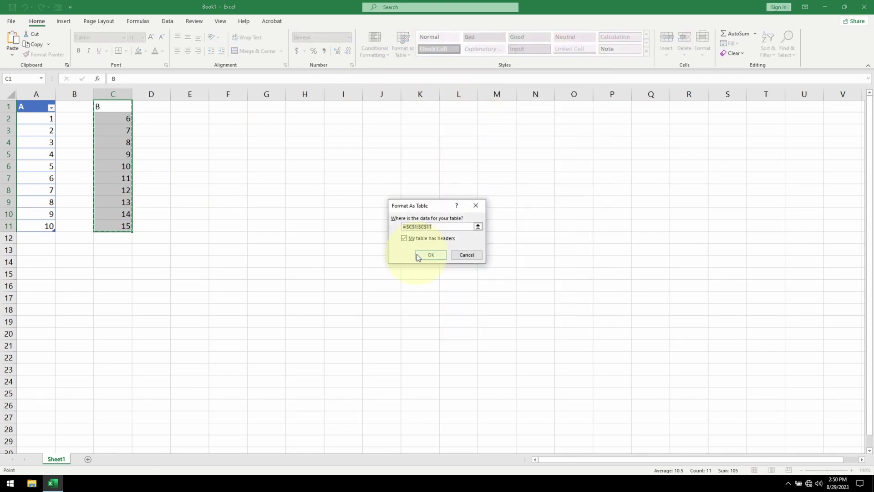
left_click(418, 257)
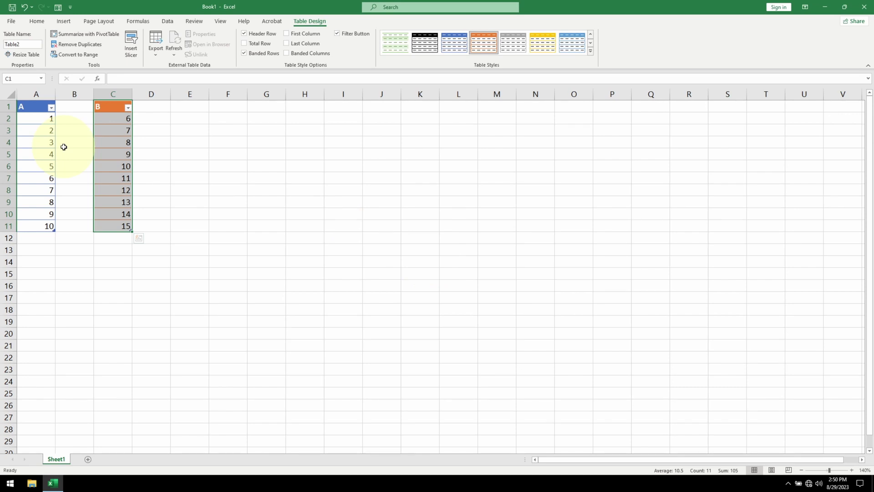
- Load the blue A table into Power Query using From Table/Range
left_click(44, 155)
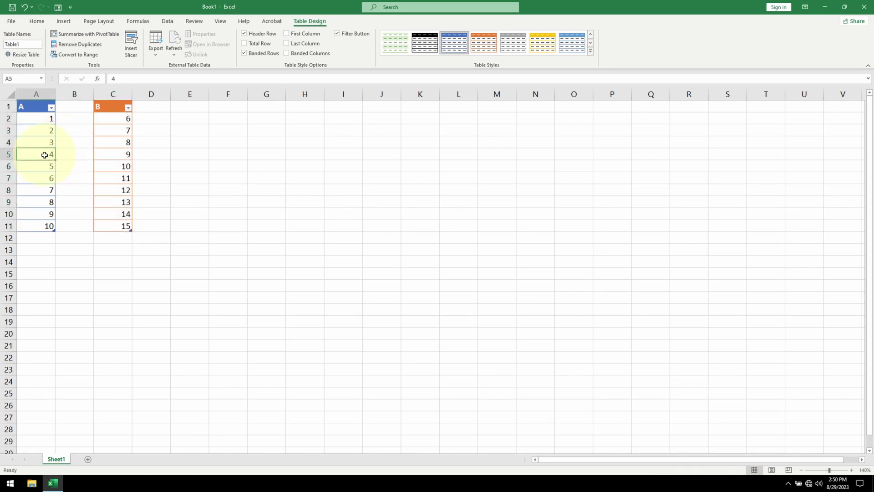
left_click(168, 22)
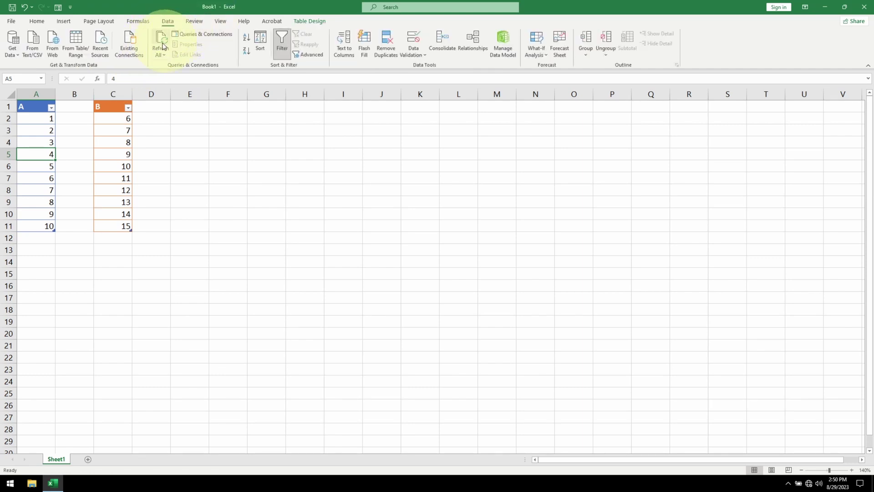
left_click(80, 41)
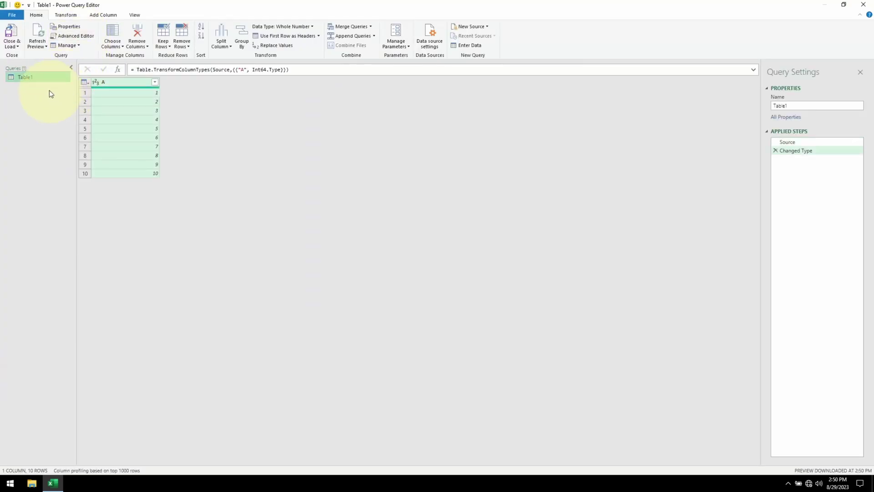
- Rename the Table1 query to 'TableA'
right_click(39, 80)
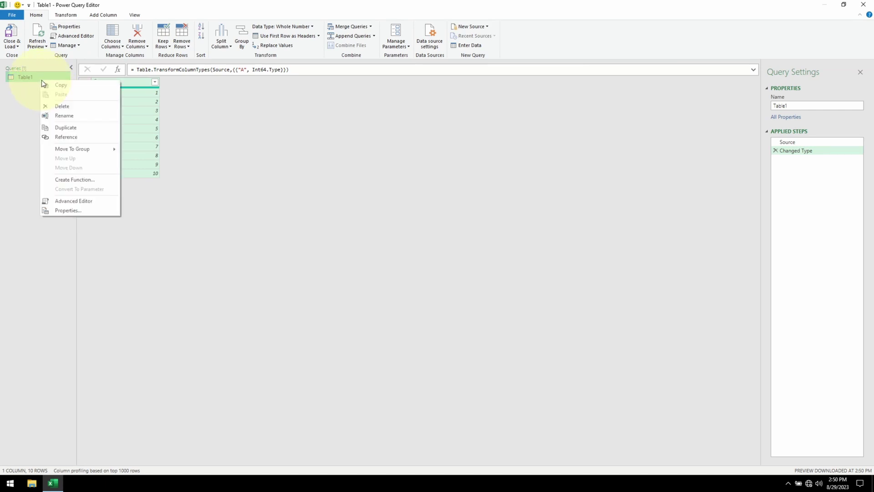
left_click(64, 115)
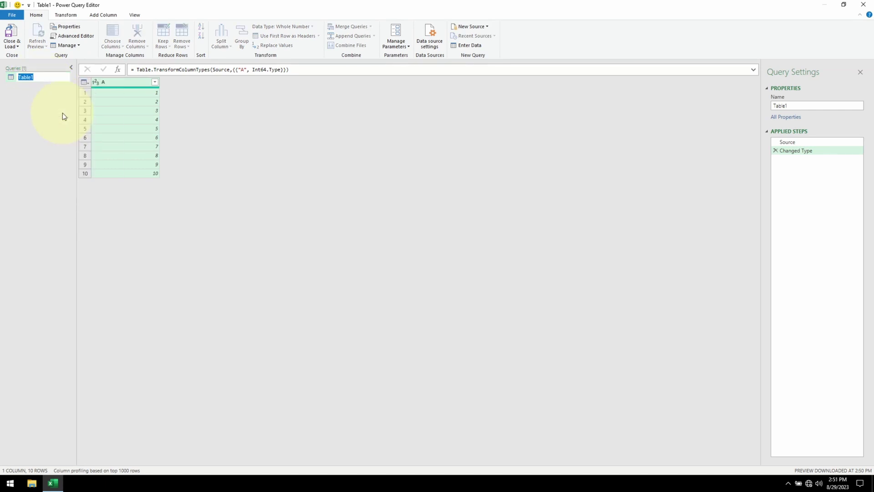
type("TableA")
key("Return")
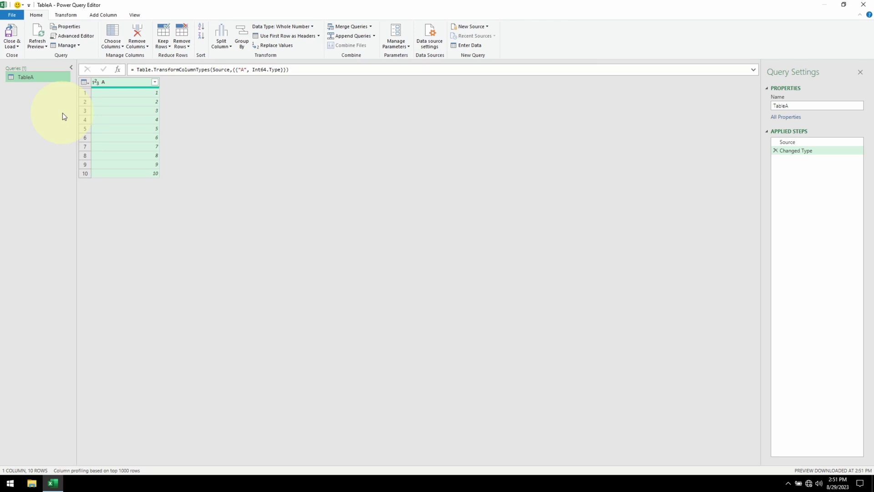
left_click(11, 46)
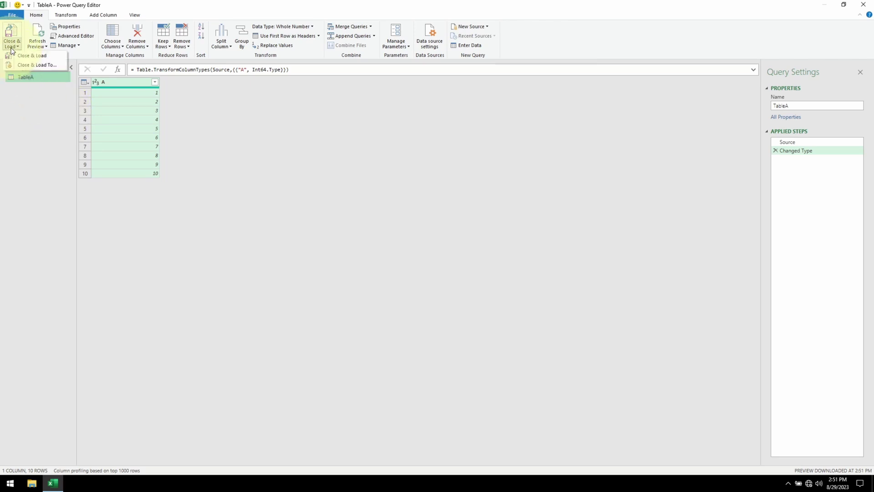
- Close and load TableA as a connection-only query, with no sheet data
left_click(47, 65)
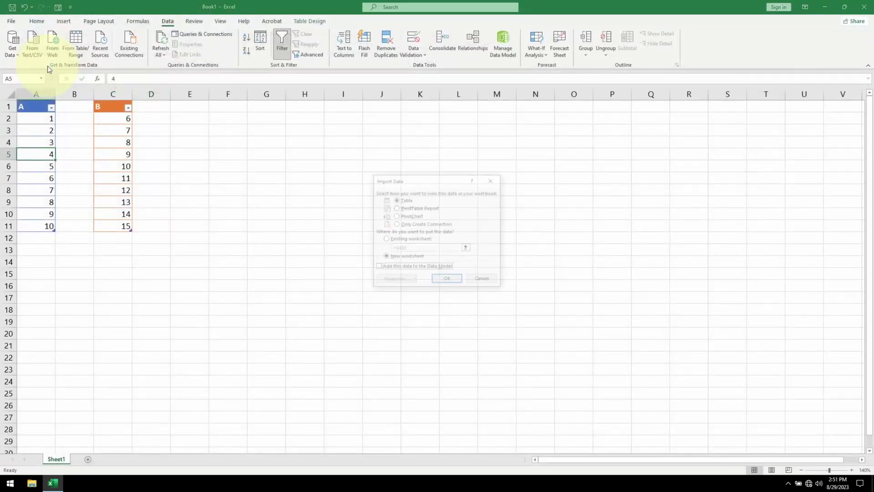
left_click(444, 225)
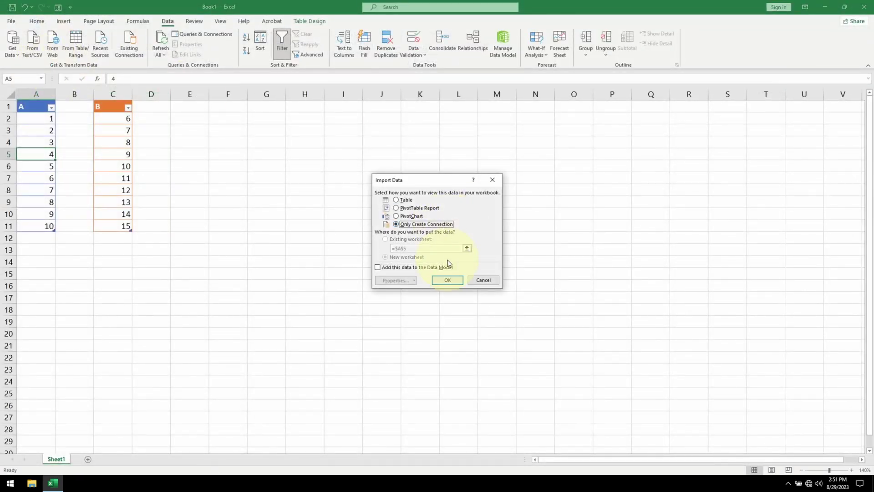
left_click(448, 279)
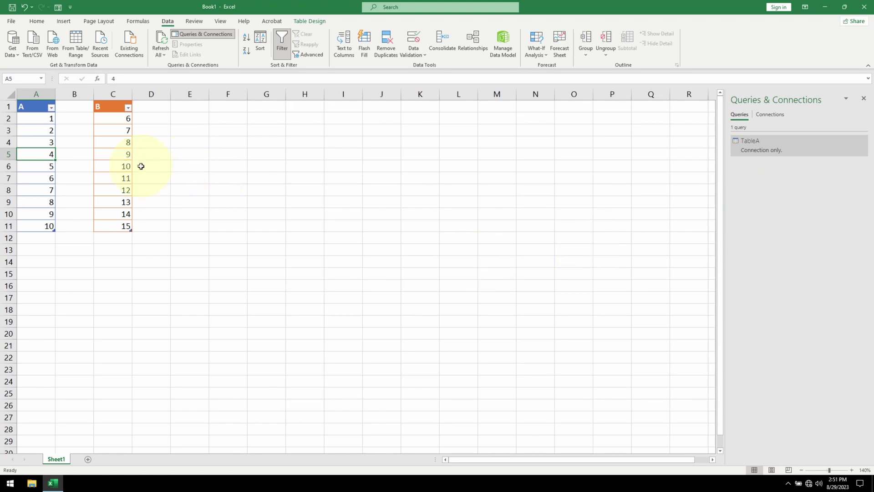
right_click(120, 144)
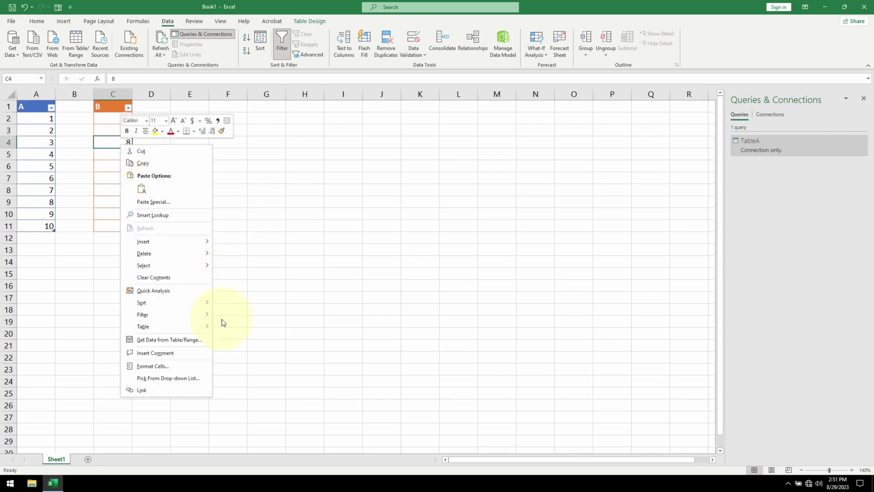
- Load the B table from Table/Range and rename the Table2 query to 'TableB'
left_click(189, 343)
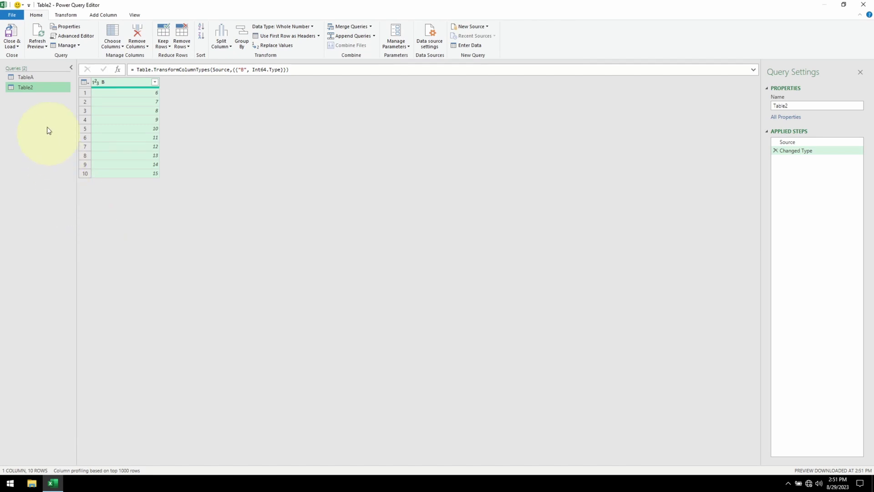
right_click(34, 88)
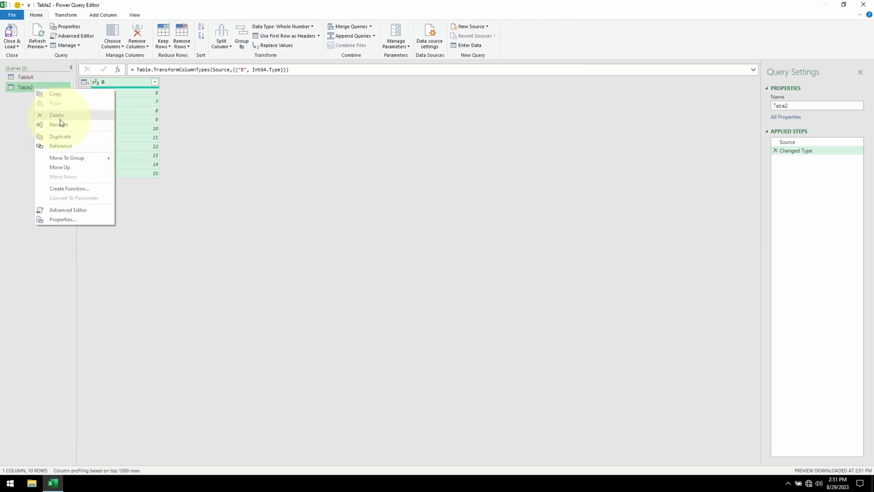
left_click(60, 123)
type("TableB")
key("Return")
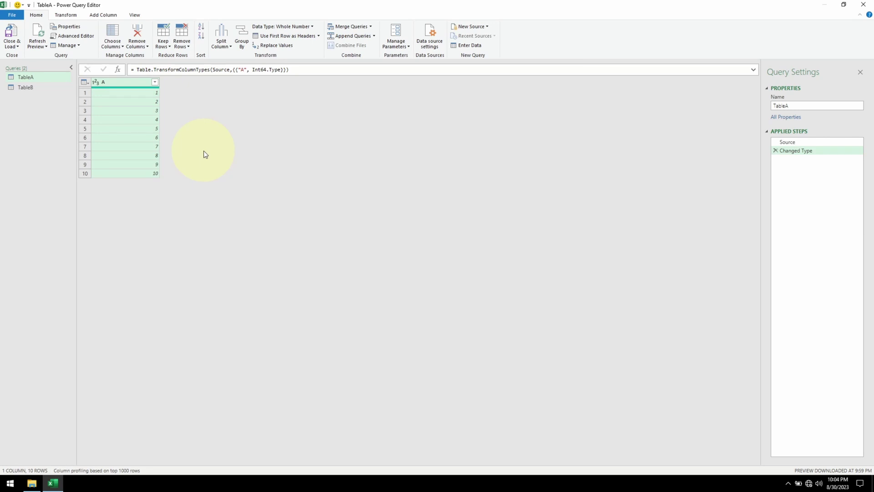
- Rename TableA's column A to 'Unique'
right_click(116, 83)
left_click(159, 243)
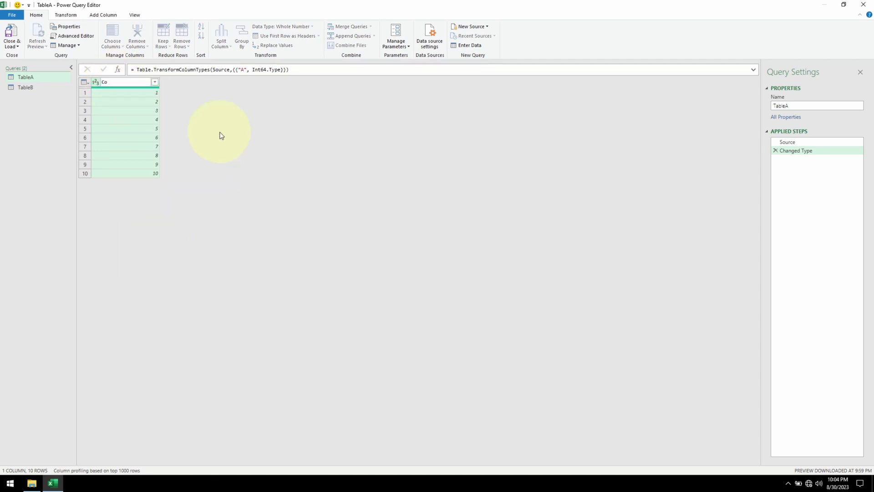
type("Unique")
key("Return")
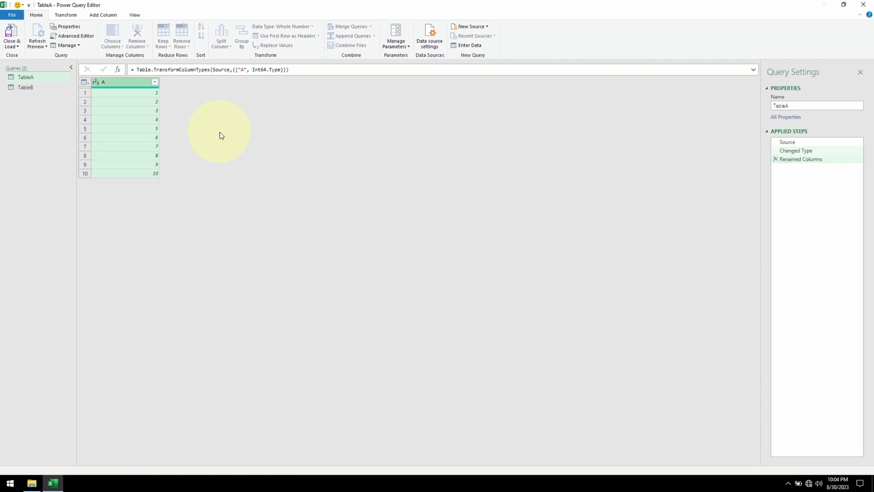
- Rename TableB's column B to 'Union'
left_click(26, 87)
right_click(112, 85)
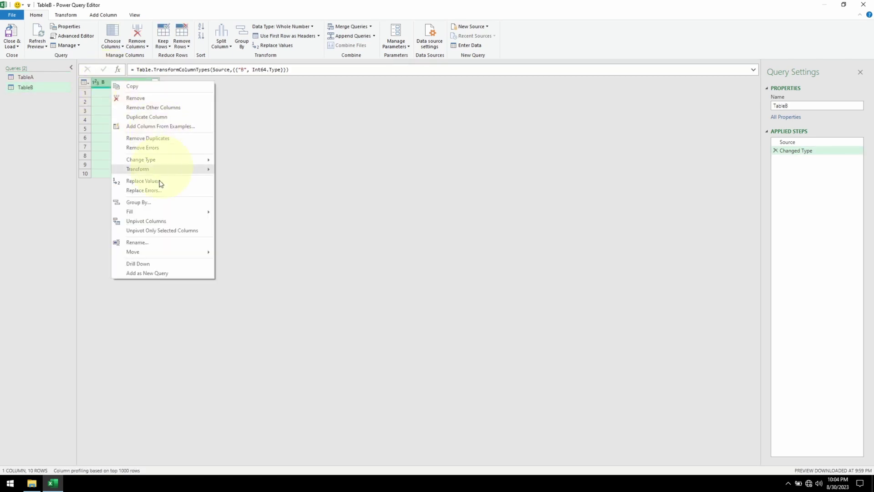
left_click(136, 242)
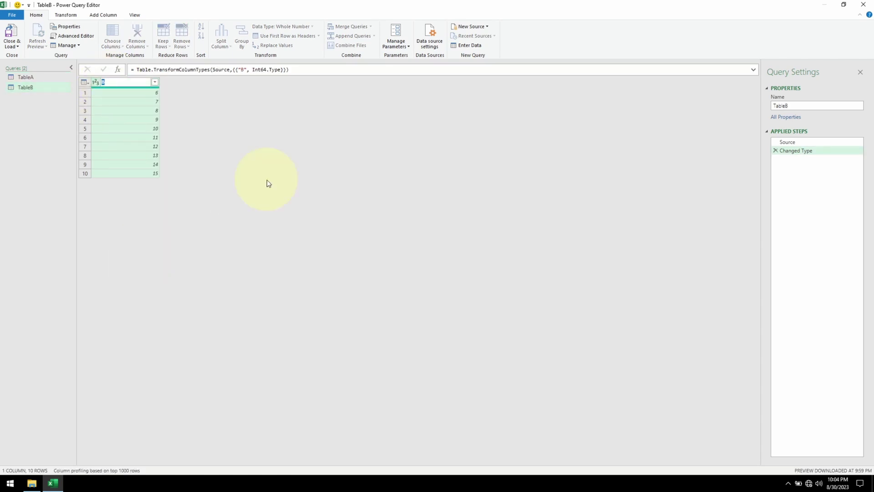
type("Union")
key("Return")
left_click(51, 81)
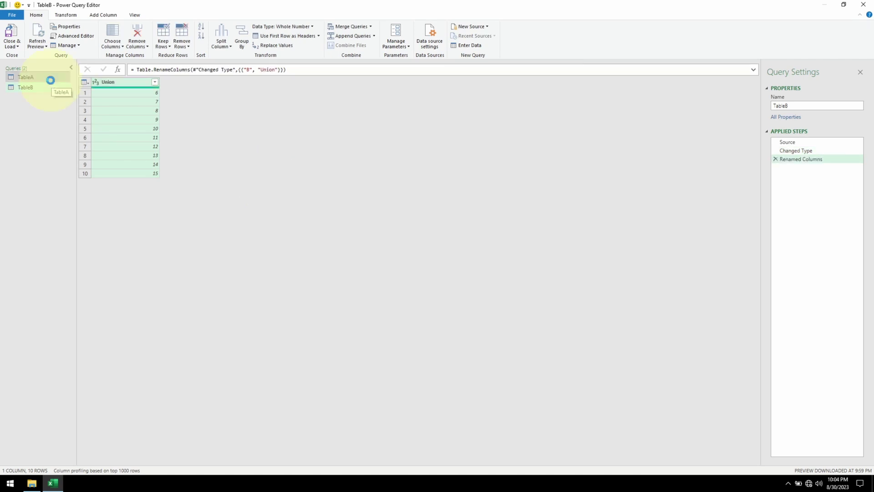
- Append TableA and TableB as a new query
left_click(374, 36)
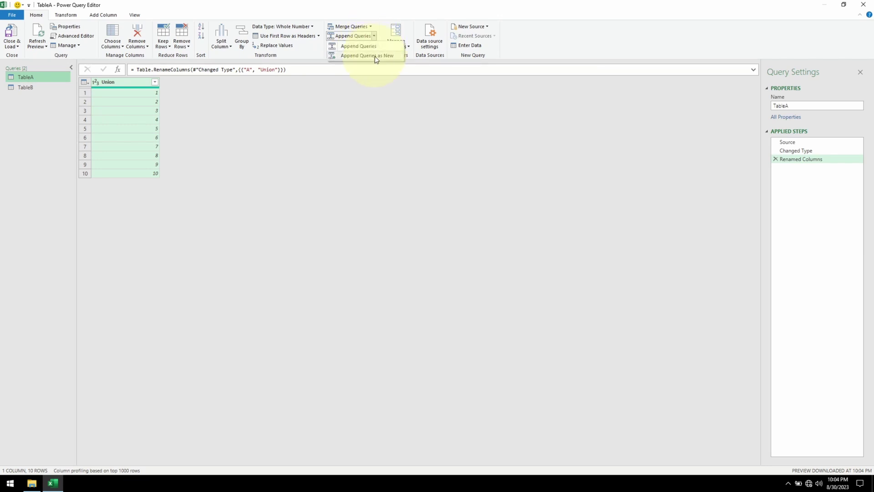
left_click(384, 57)
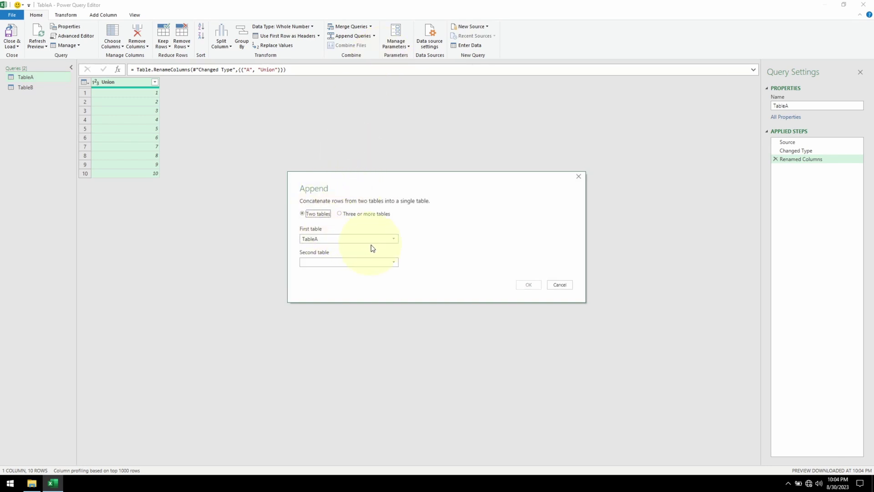
left_click(393, 263)
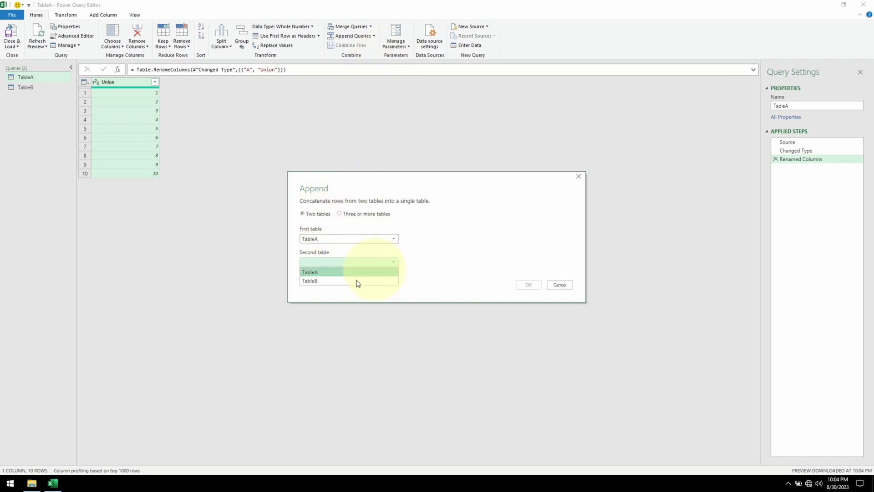
left_click(355, 281)
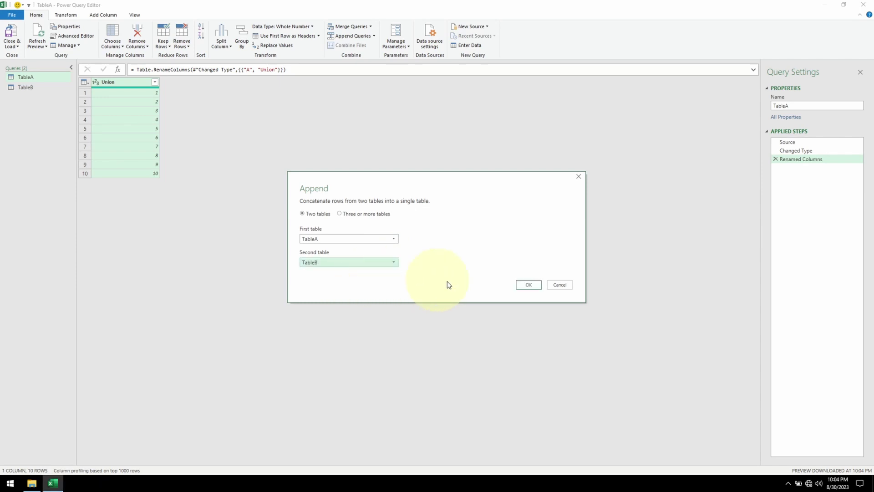
left_click(533, 287)
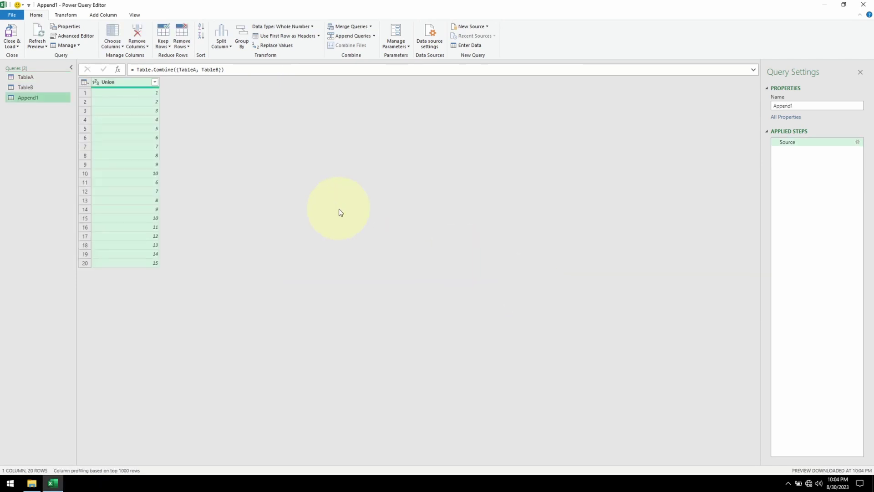
- Rename the Append1 query to 'Union'
right_click(29, 99)
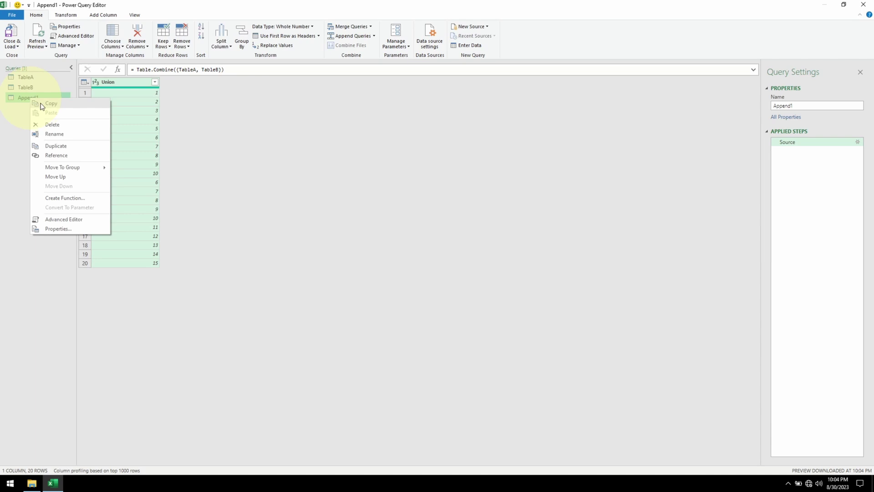
left_click(67, 135)
type("Union")
key("Return")
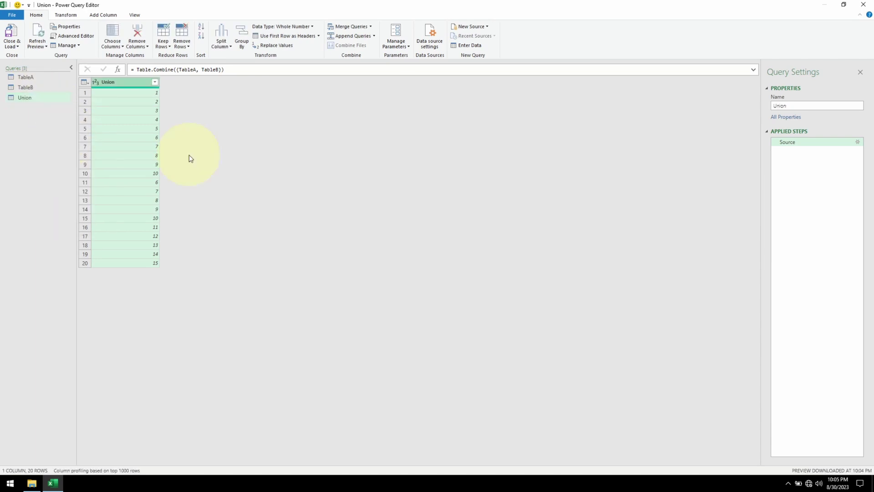
left_click(155, 83)
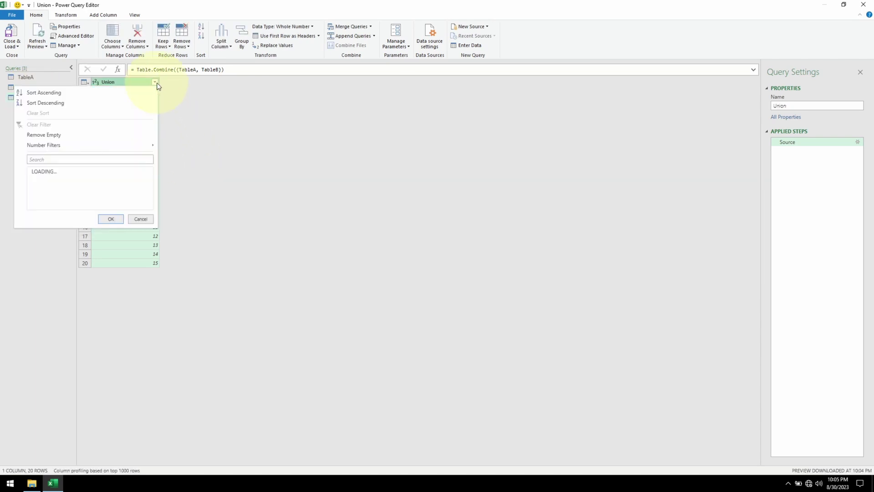
- Remove duplicates from the Union column, discarding the trial Sorted Rows step, leaving values 1–15
left_click(95, 92)
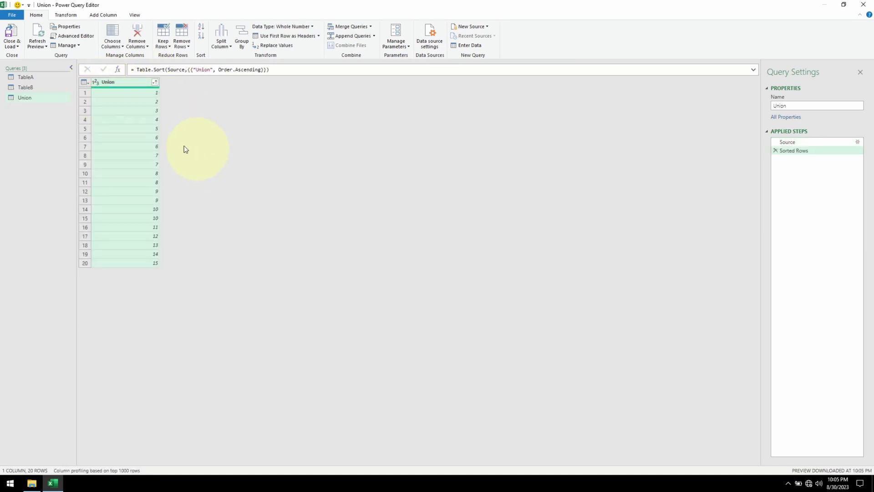
left_click(146, 146)
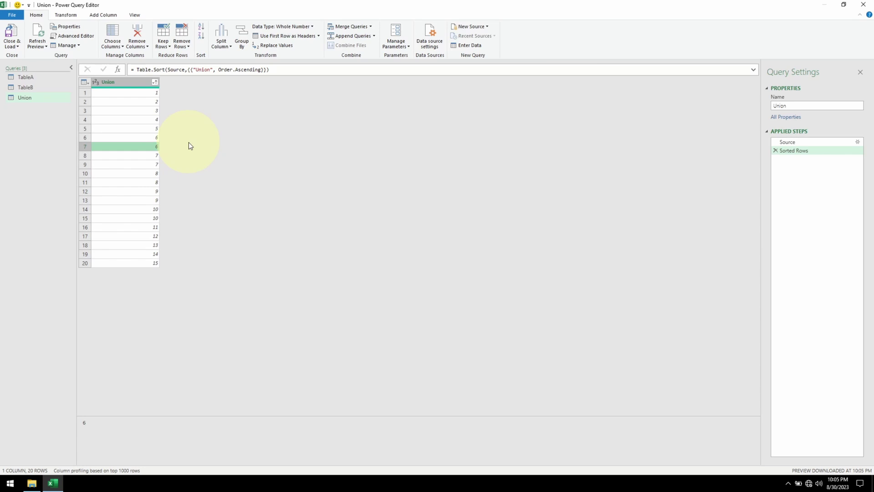
left_click(187, 47)
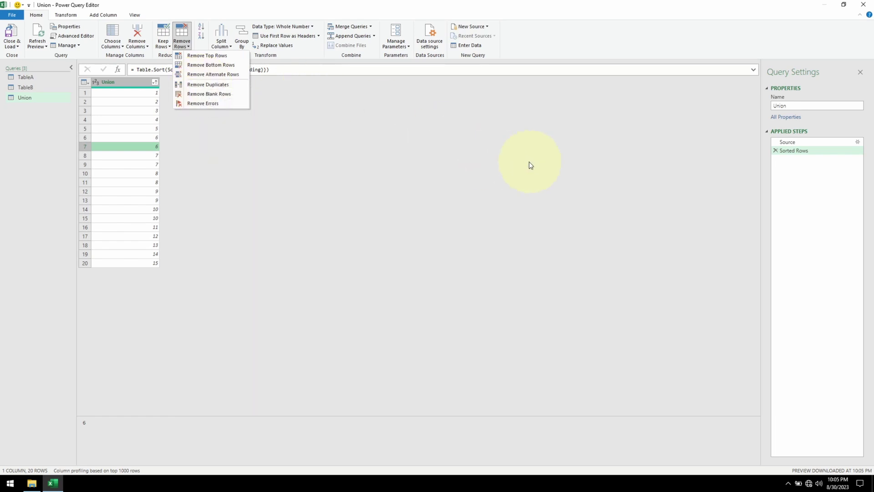
left_click(592, 165)
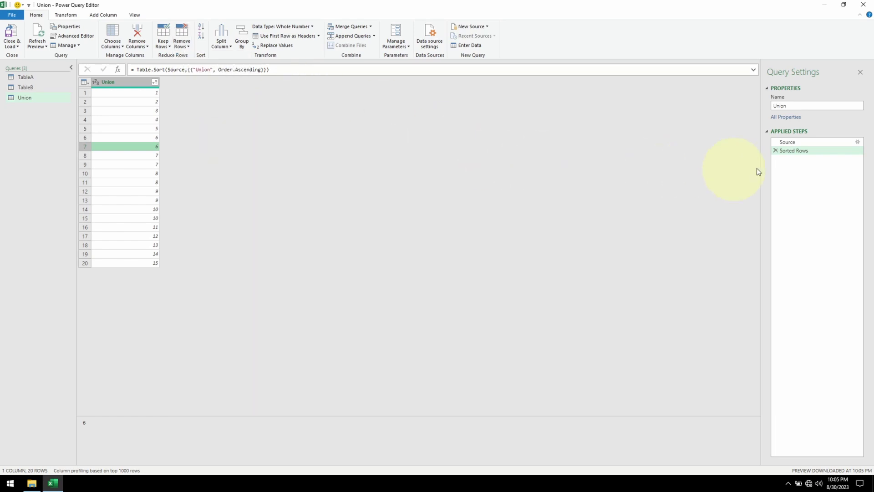
left_click(776, 152)
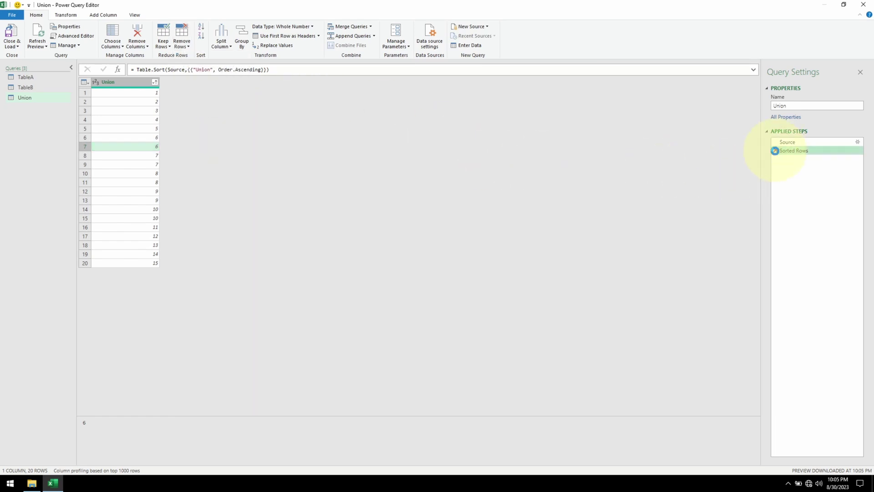
left_click(187, 47)
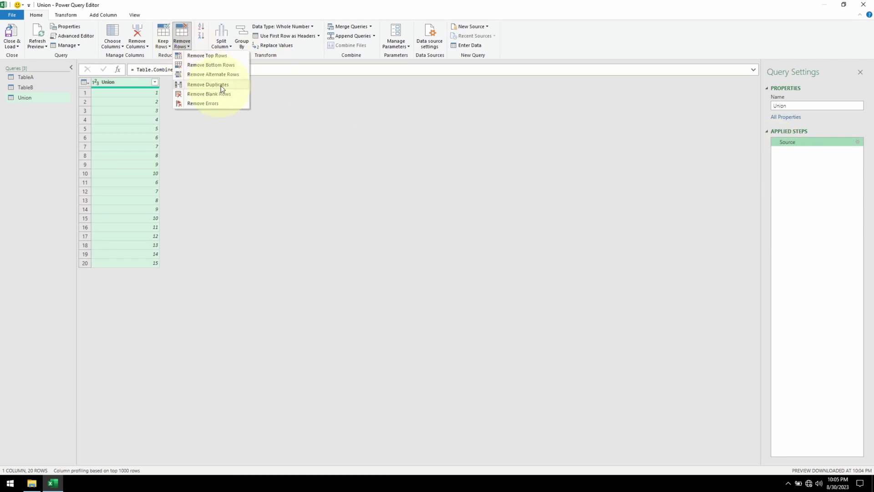
left_click(222, 86)
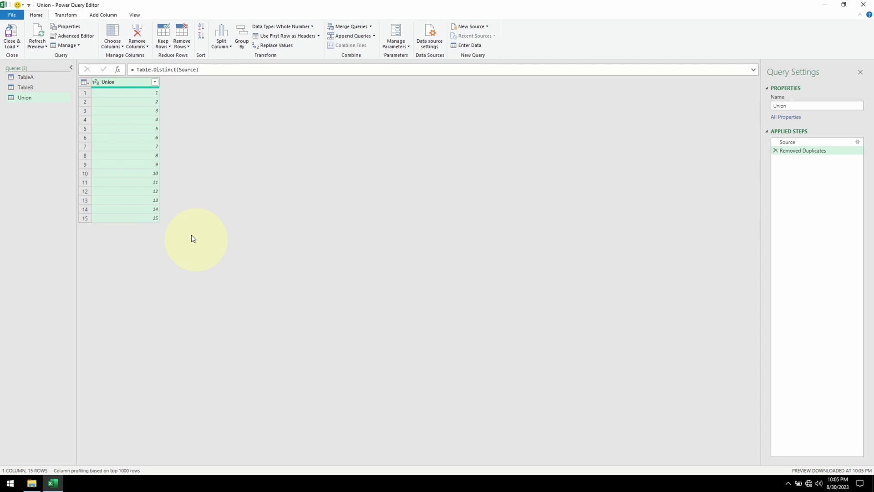
left_click(12, 45)
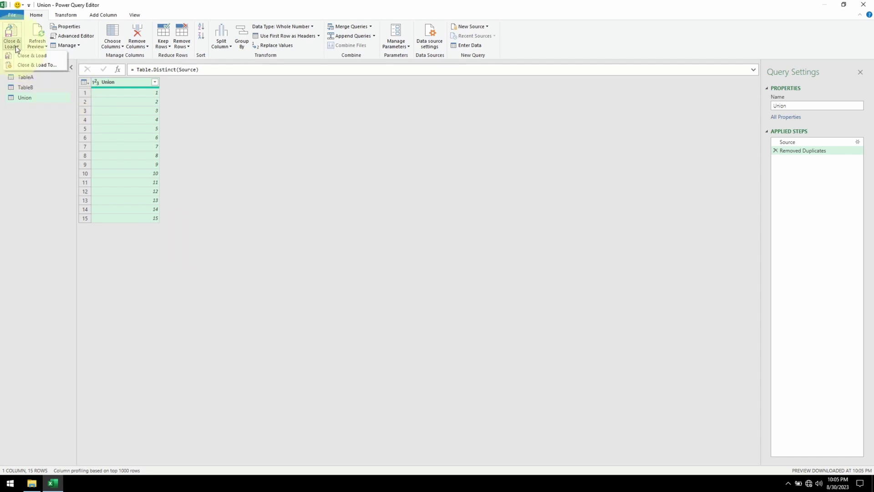
- Load the Union query as a table into the existing worksheet at cell E1
left_click(42, 69)
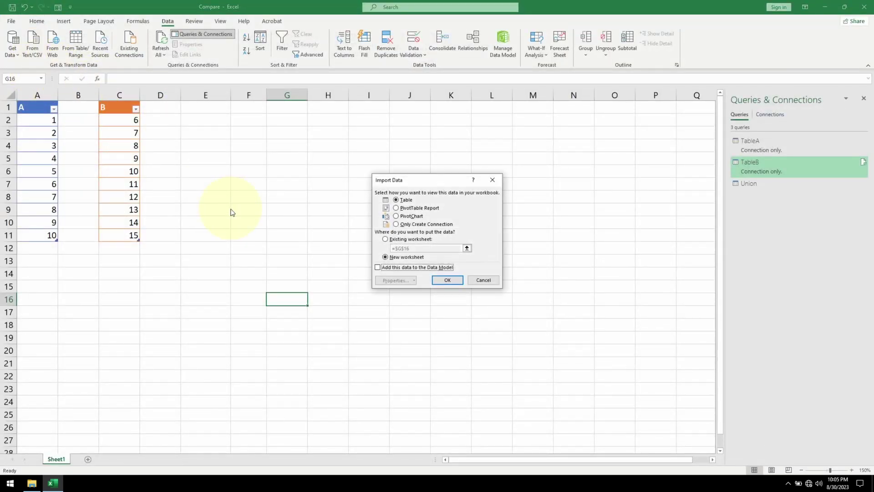
left_click(402, 240)
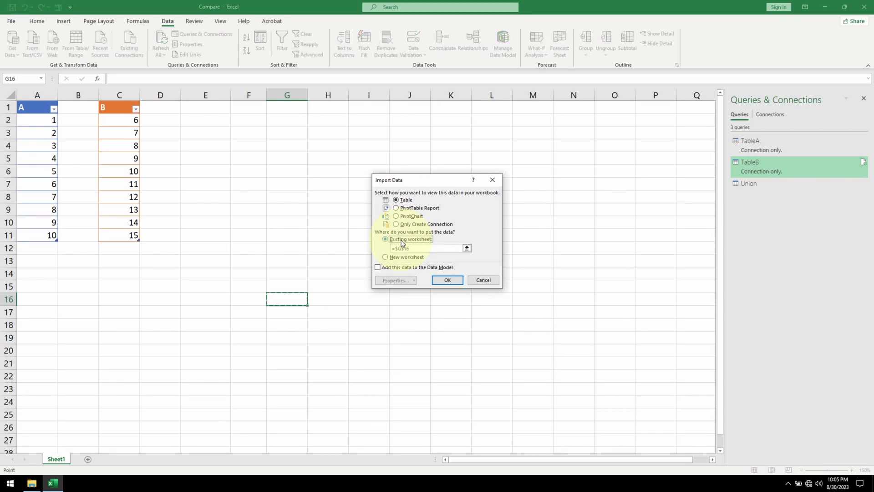
left_click(212, 108)
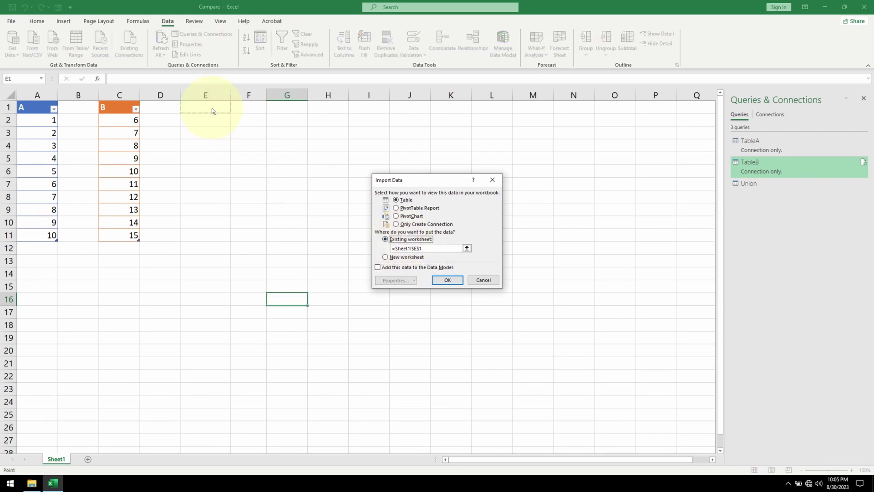
left_click(449, 280)
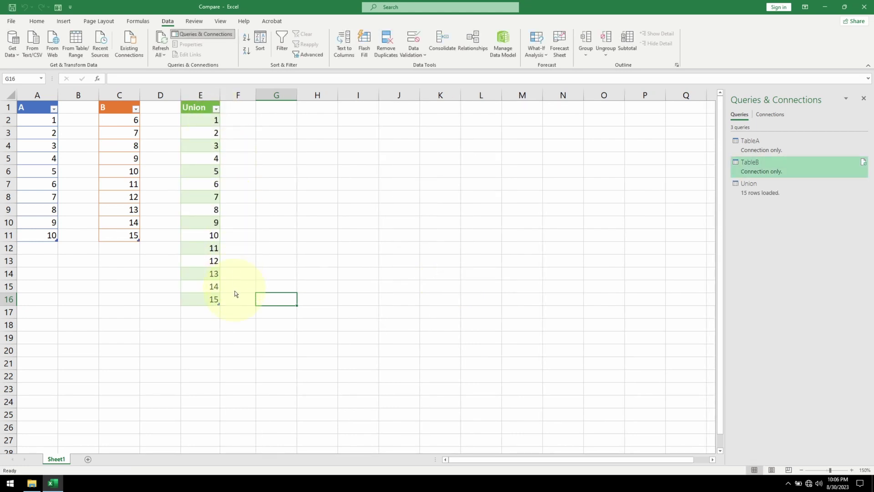
- Add 11 in cell A12 and refresh all queries
left_click(40, 248)
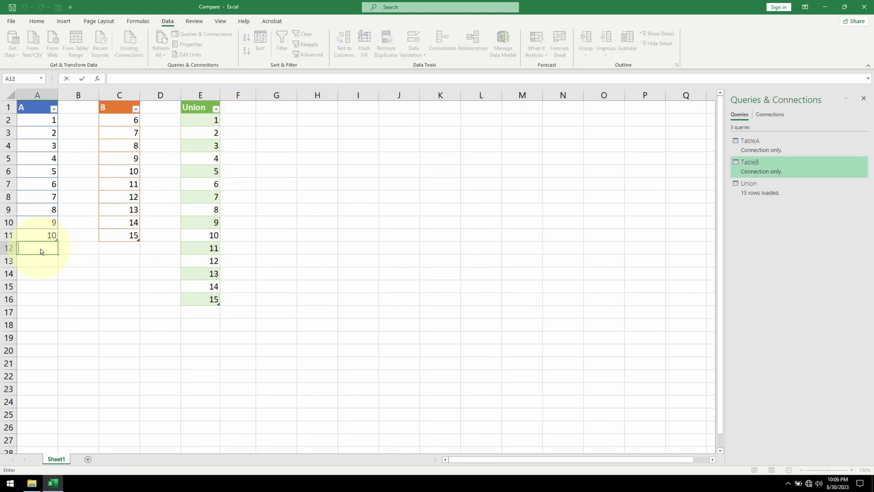
type("11")
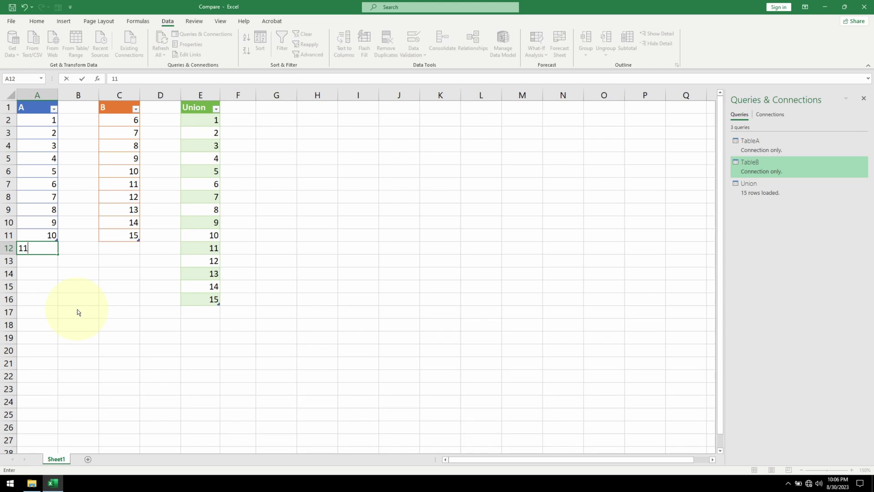
key("Return")
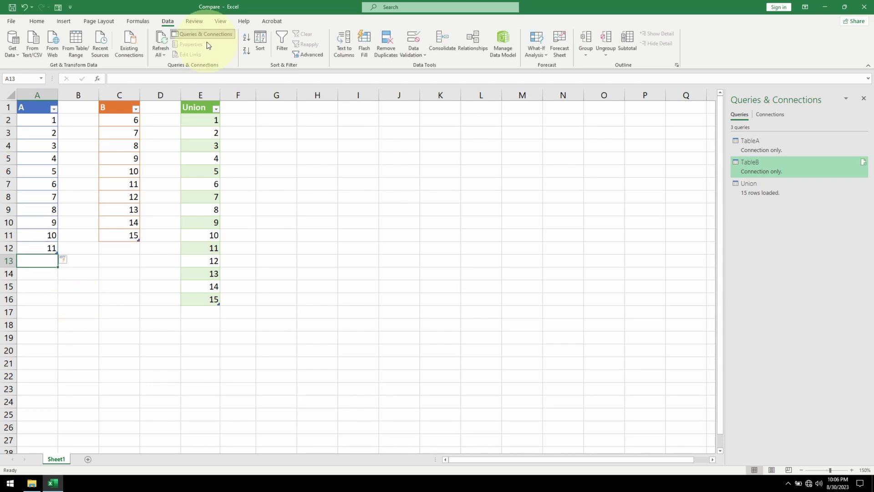
left_click(162, 41)
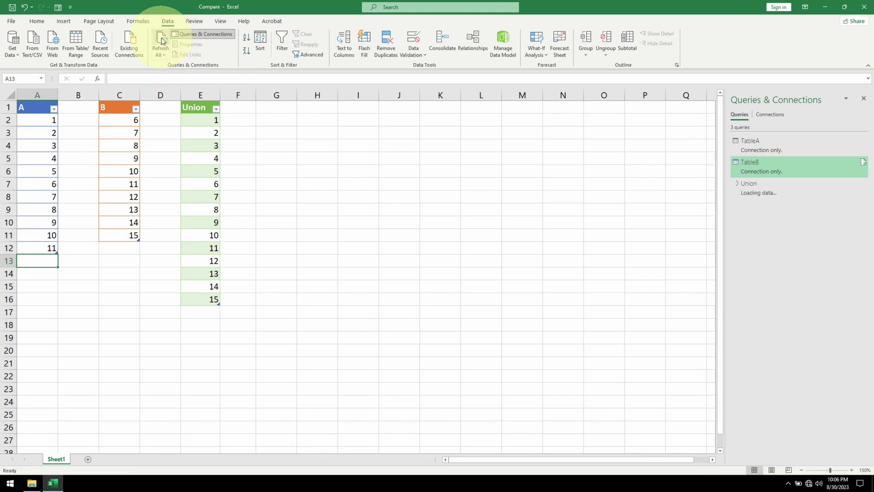
left_click(213, 251)
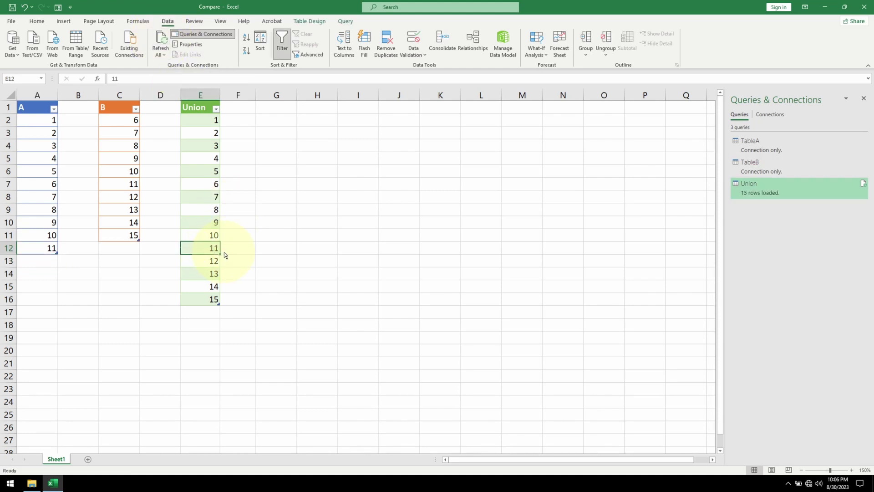
- Add 16 in cell C12 and refresh all queries so Union lists 1–16
left_click(133, 249)
type("16")
key("Return")
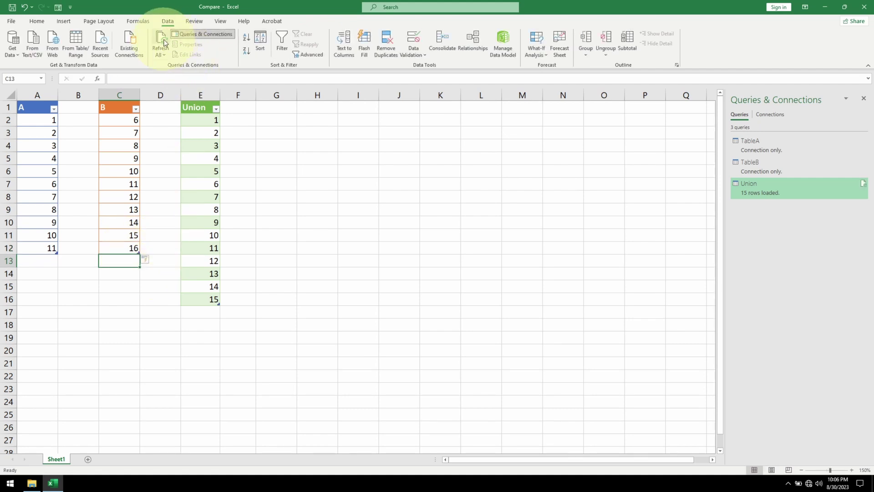
left_click(164, 42)
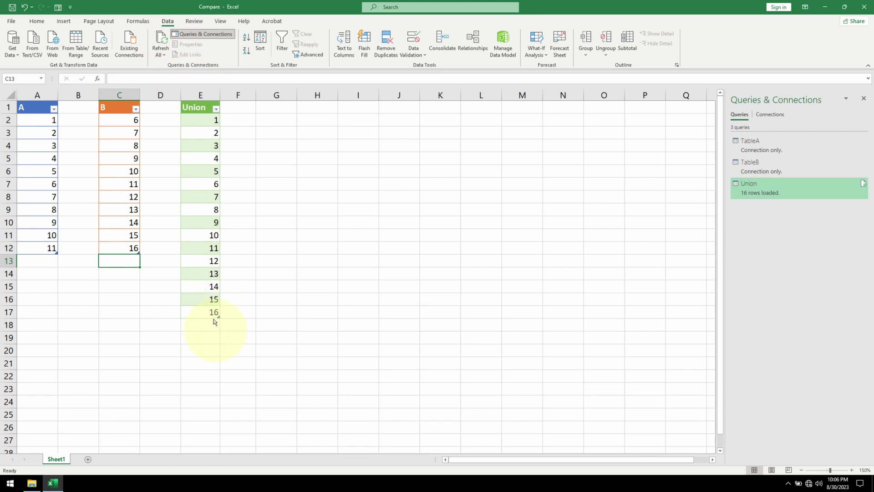